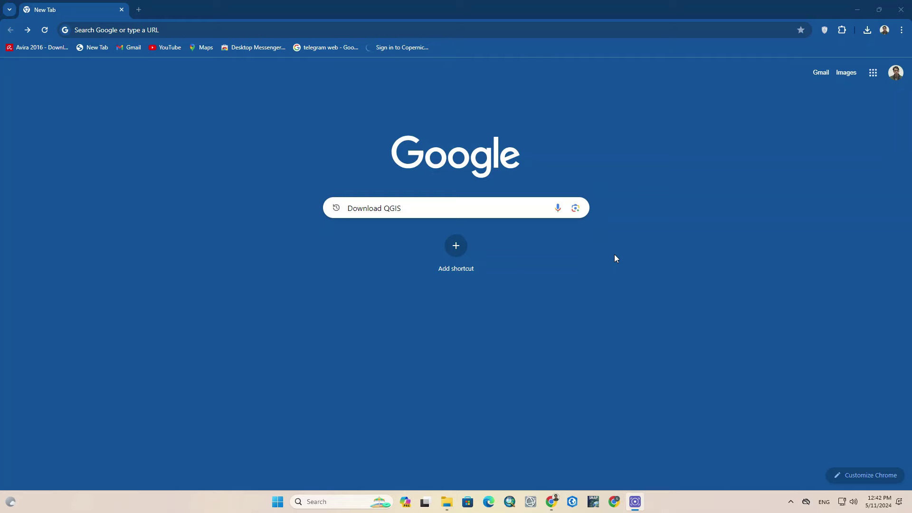
Search for 'Download QGIS' and open the official qgis.org download page.
click(447, 208)
key(Return)
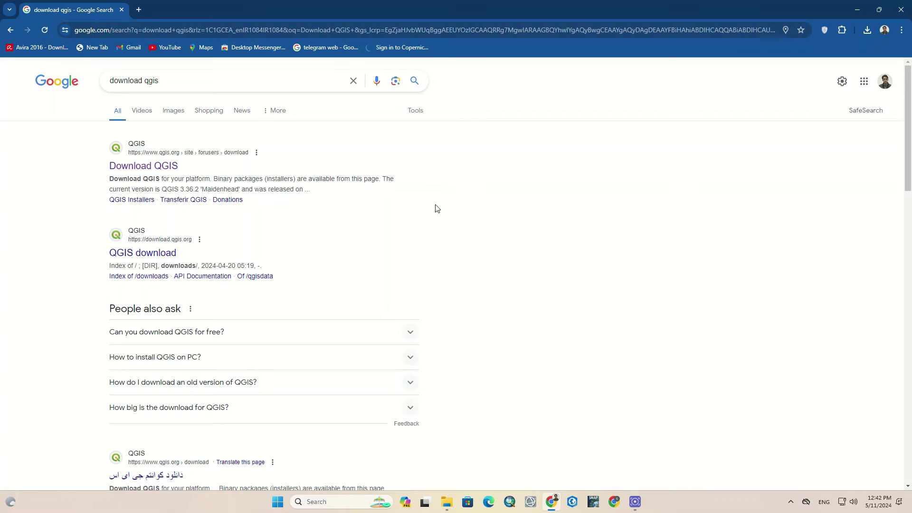
click(161, 168)
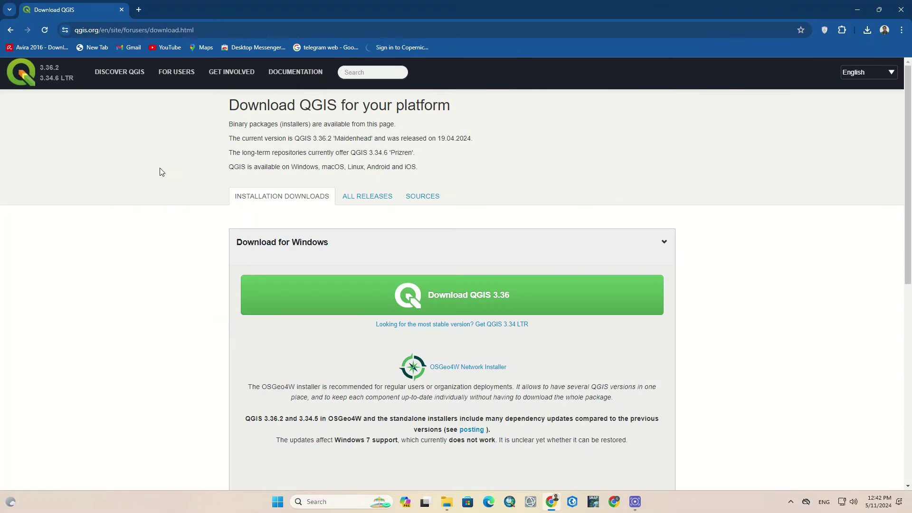
Confirm the current version 3.36.2, long-term release 3.34.6 and the supported platforms.
click(665, 244)
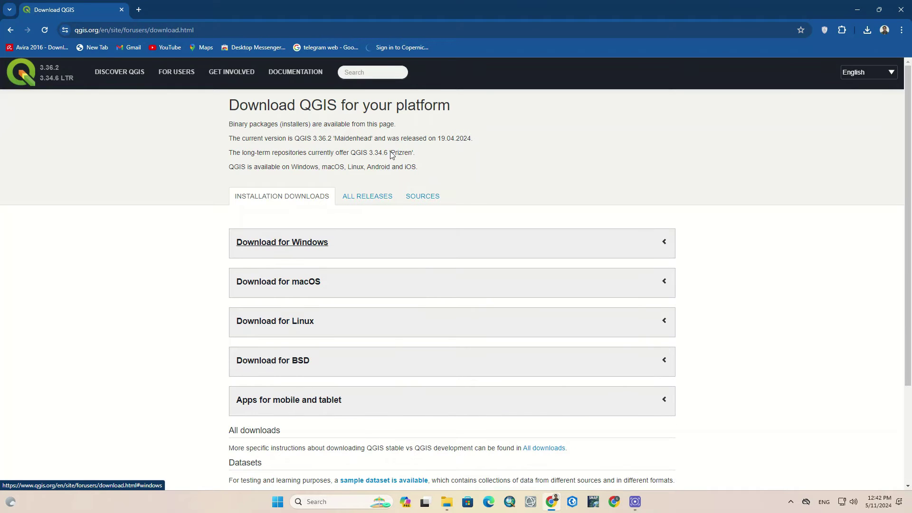
triple_click(255, 139)
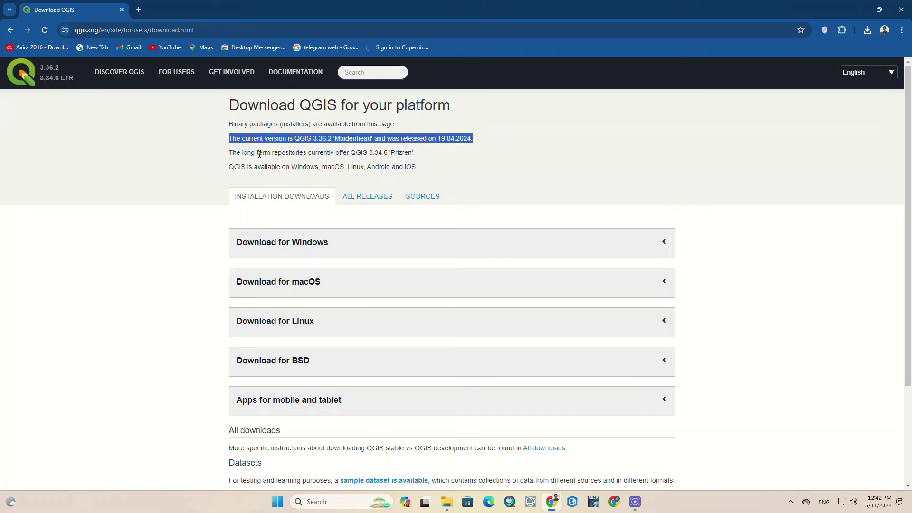
triple_click(260, 153)
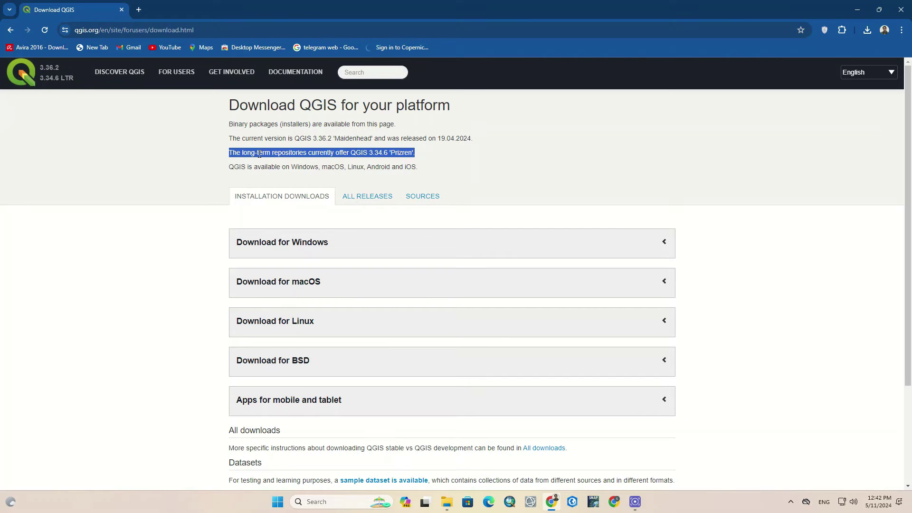
triple_click(263, 167)
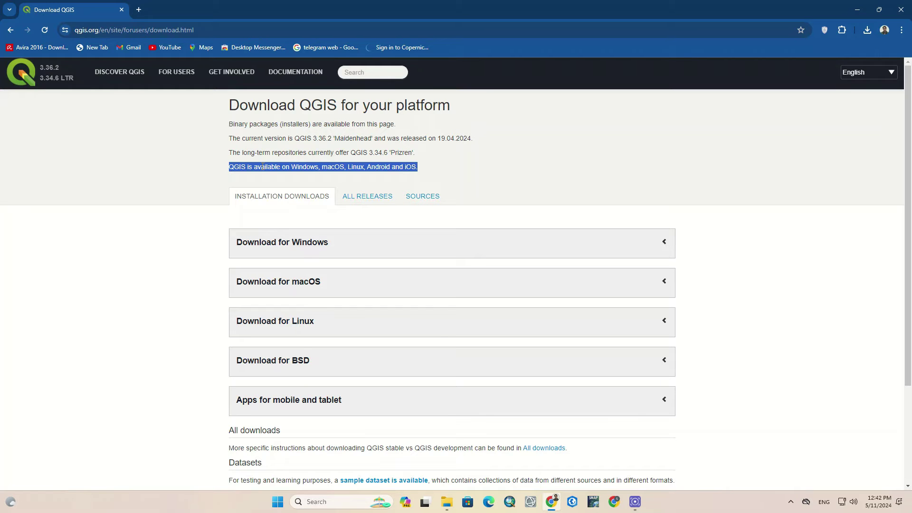
Browse the Windows, macOS, Linux, BSD and mobile download sections on the page.
scroll(762, 192, down, 1)
click(668, 202)
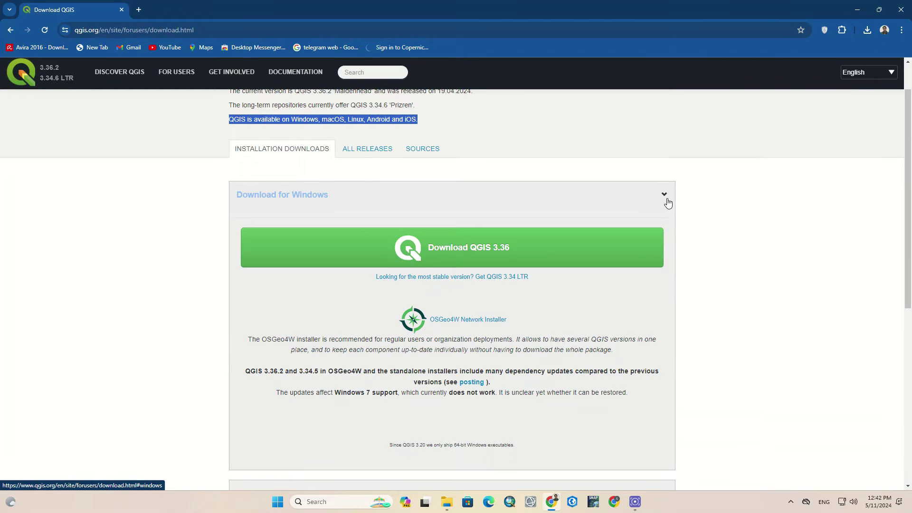
scroll(668, 203, down, 5)
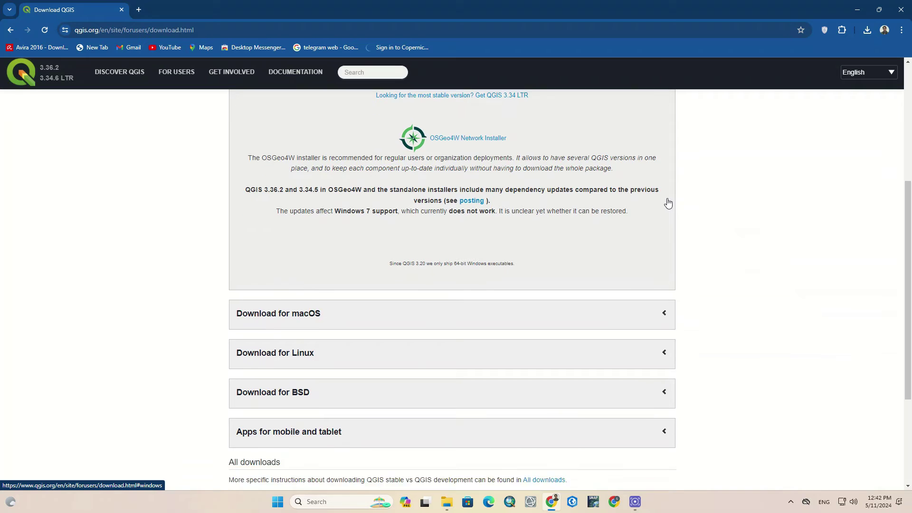
click(663, 259)
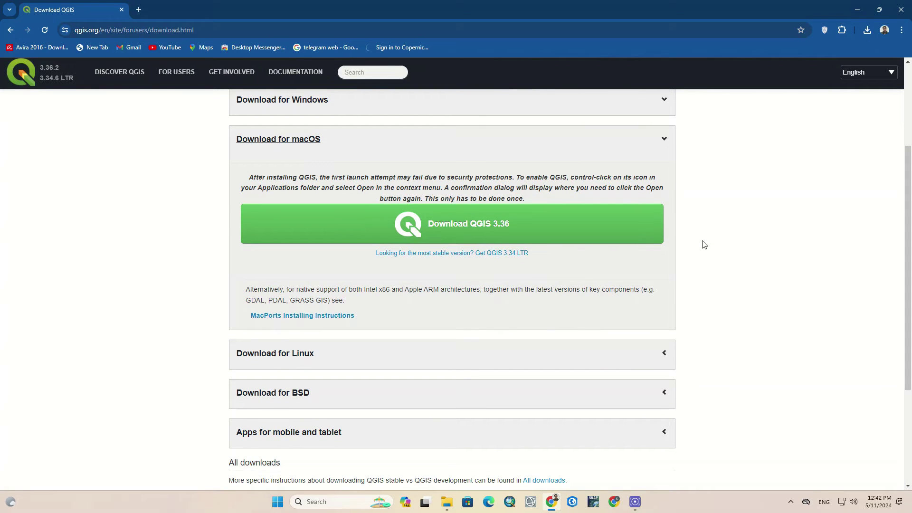
click(663, 355)
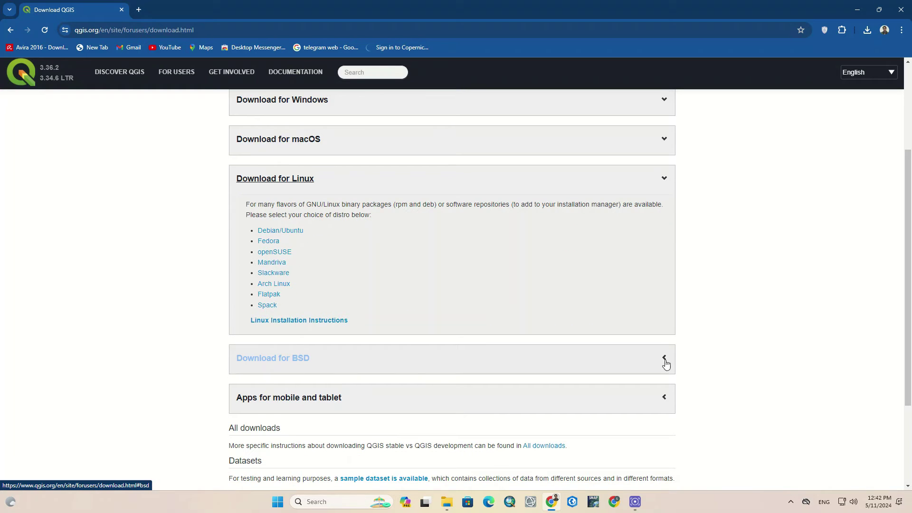
click(665, 360)
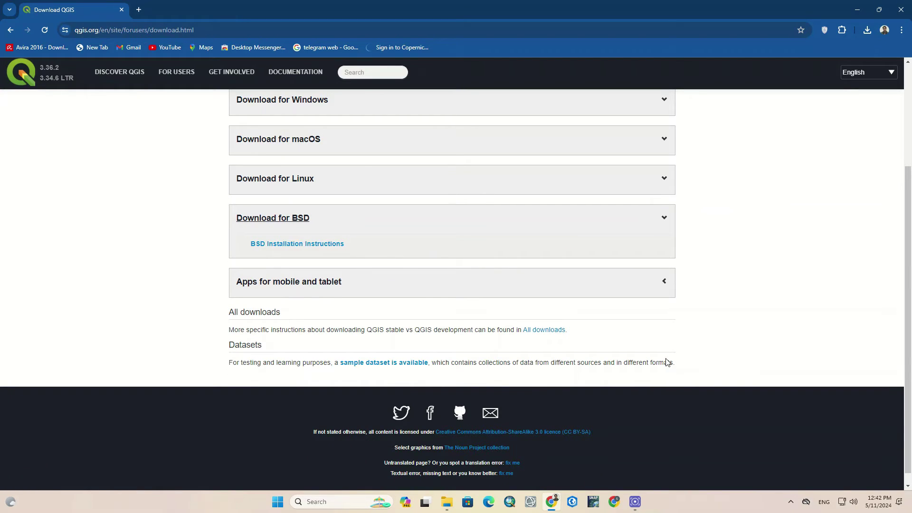
click(666, 284)
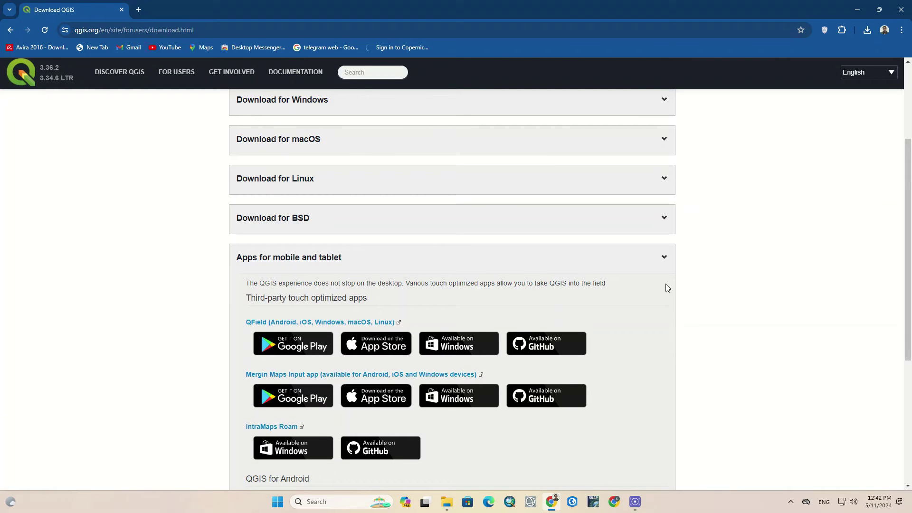
scroll(709, 283, down, 2)
scroll(704, 266, up, 1)
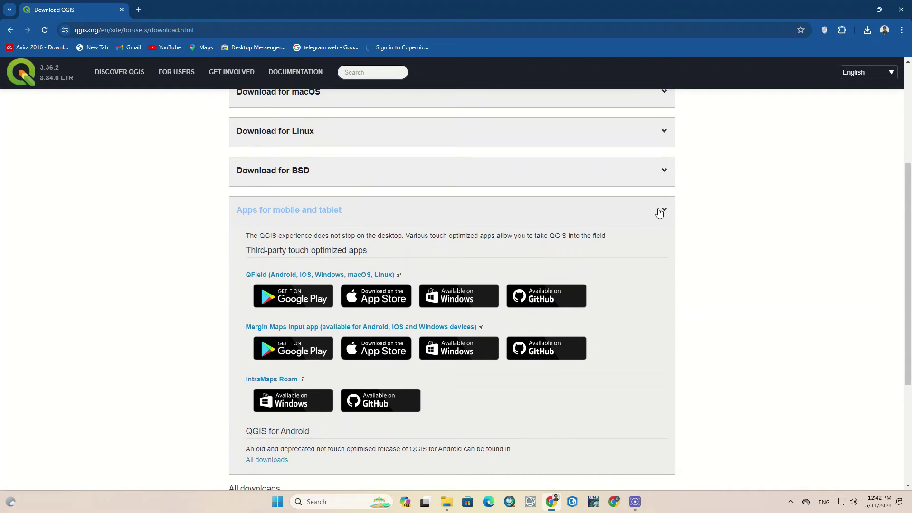
click(660, 213)
scroll(683, 228, up, 4)
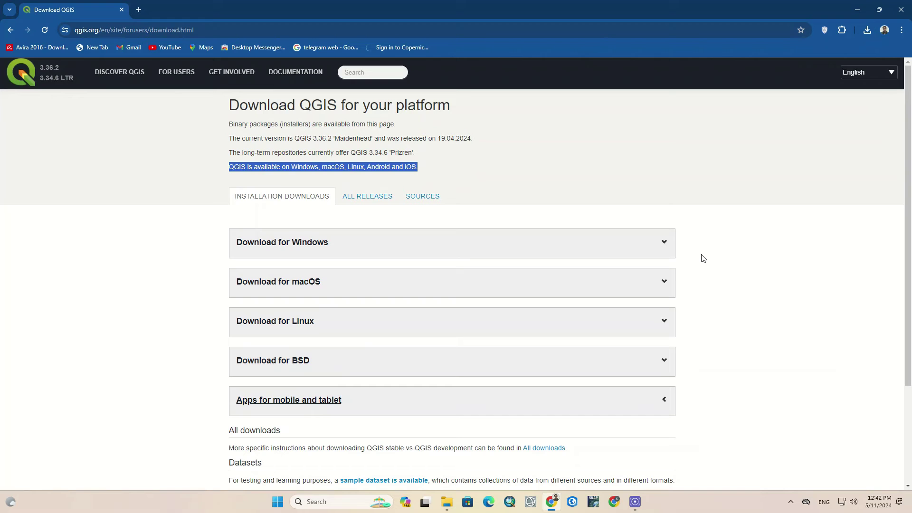
Download the QGIS 3.36 Windows installer and bring up the Downloads folder.
click(663, 248)
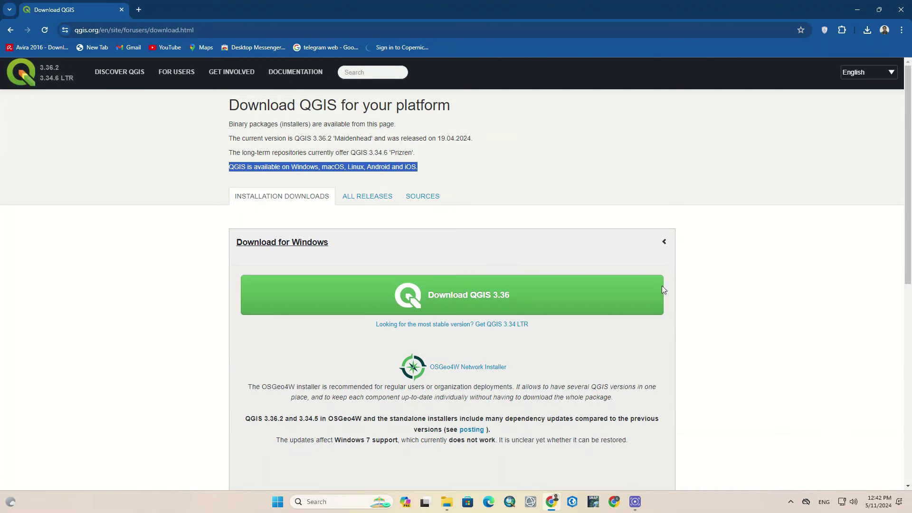
click(497, 292)
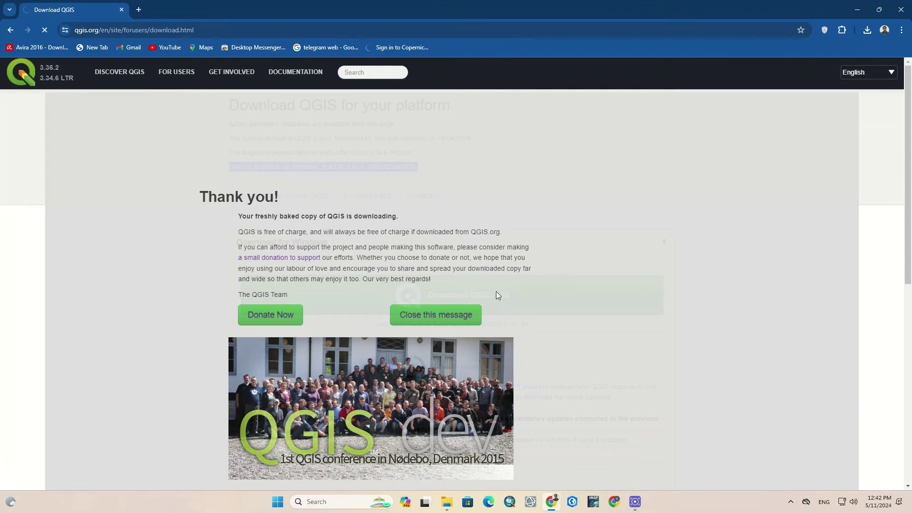
click(436, 314)
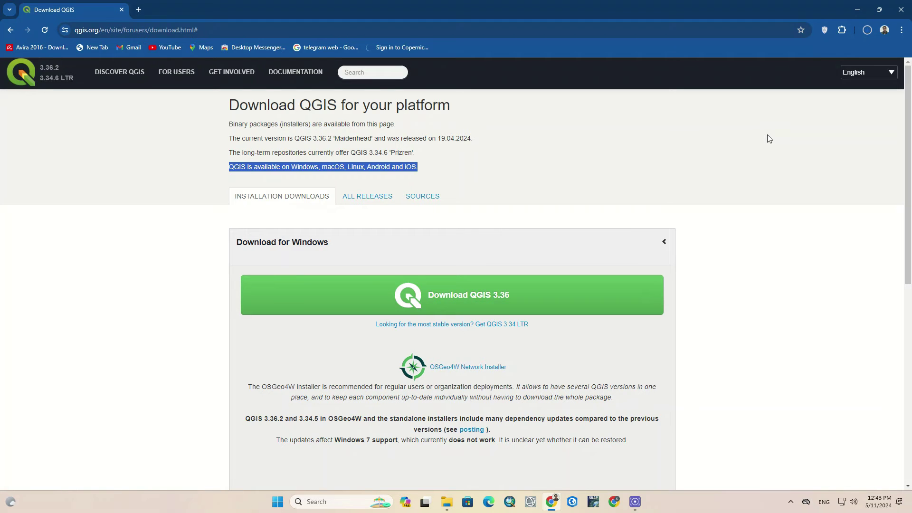
key(alt+Tab)
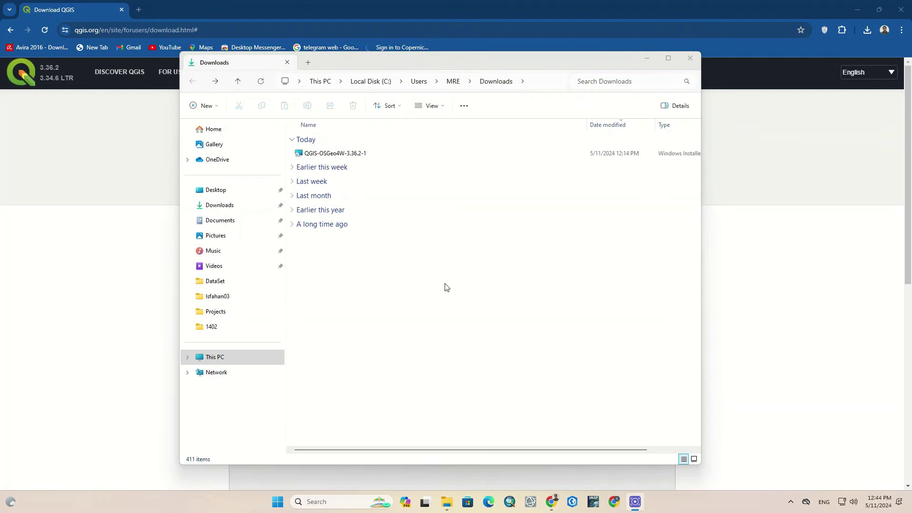
Open the QGIS-OSGeo4W-3.36.2-1 installer from Downloads via its context menu.
click(387, 153)
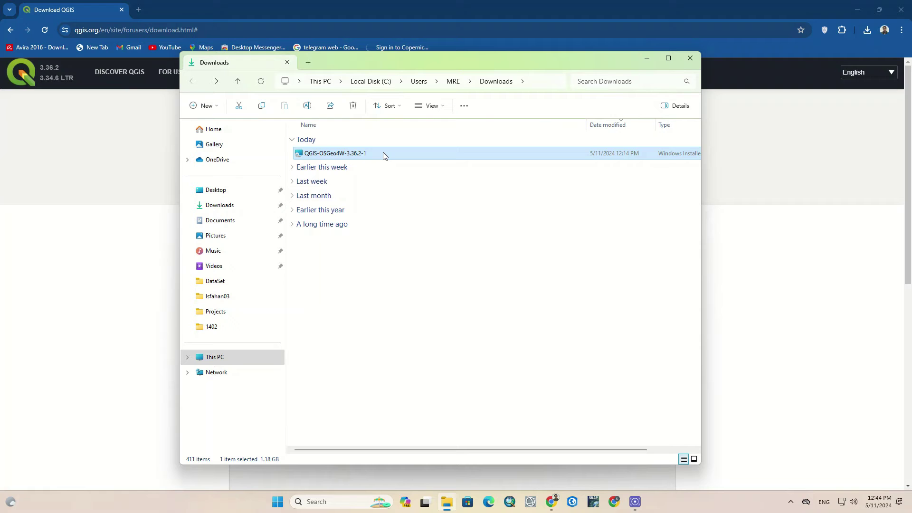
right_click(384, 156)
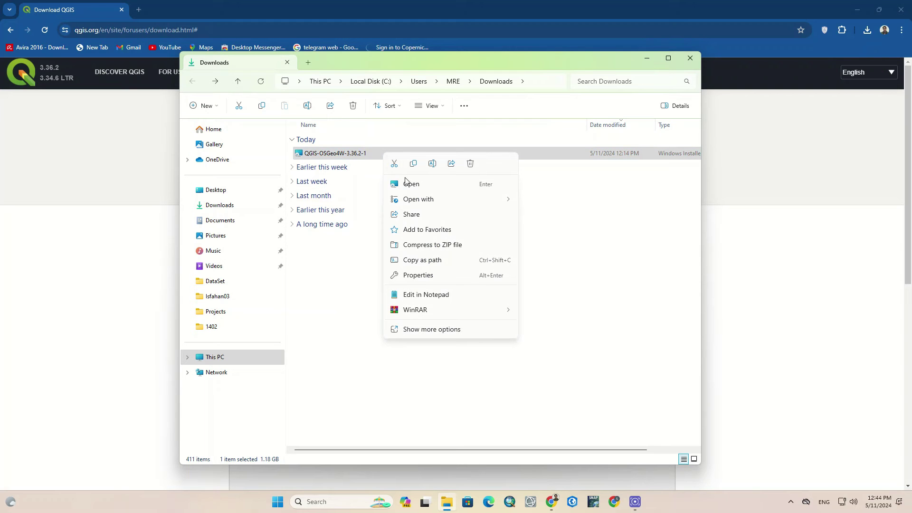
mouse_move(460, 314)
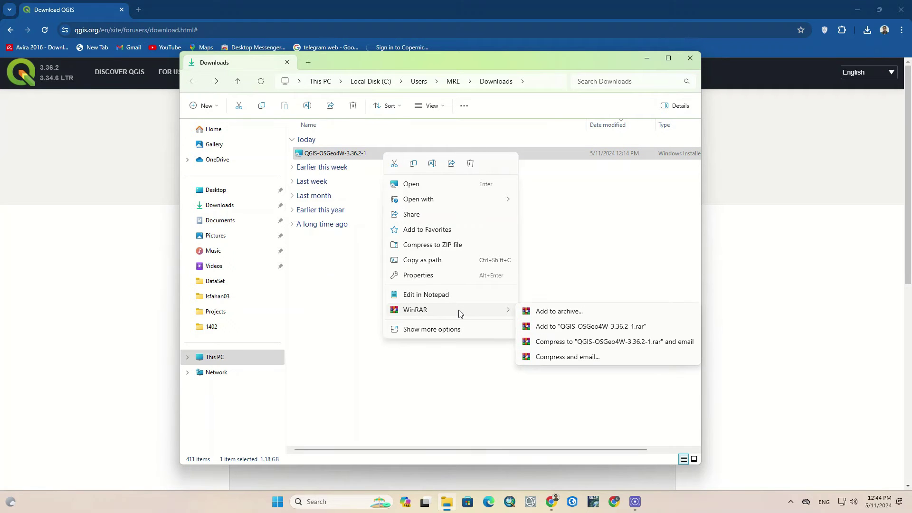
click(442, 189)
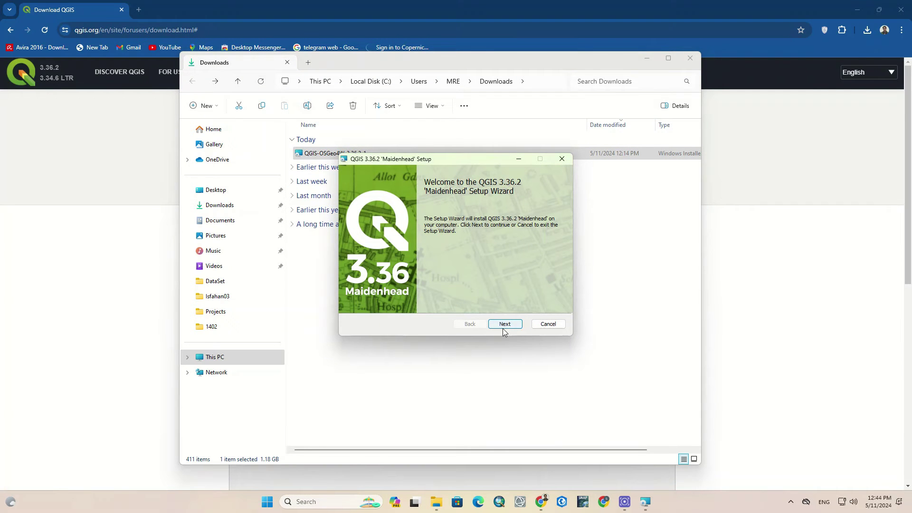
Accept the QGIS 3.36.2 license agreement in the setup wizard.
click(518, 327)
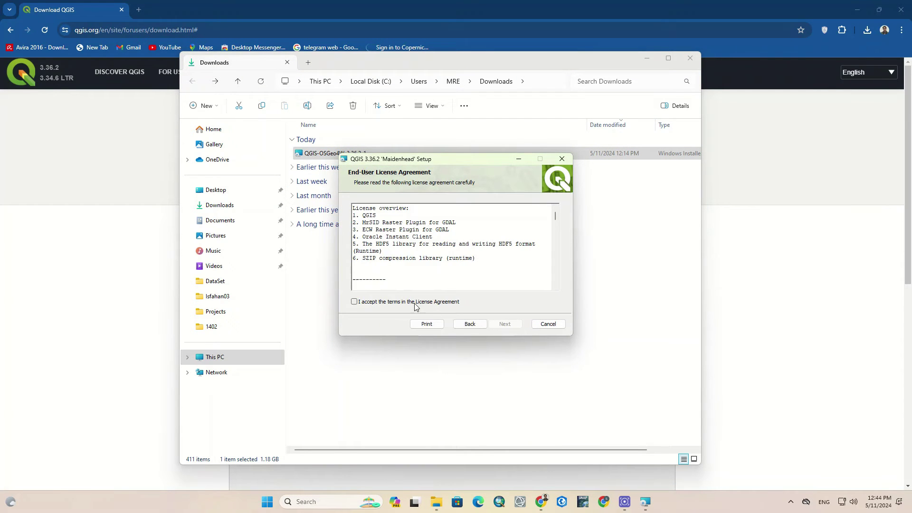
click(397, 305)
click(506, 324)
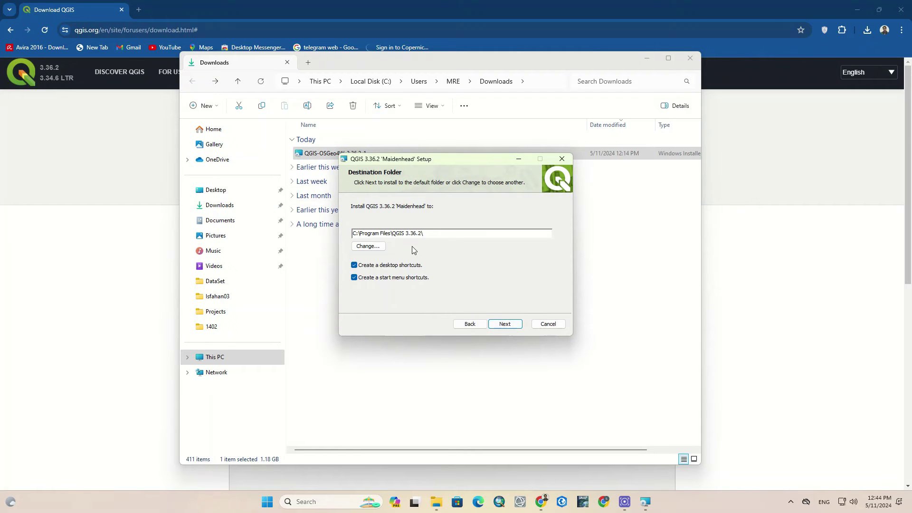
Keep C:\Program Files\QGIS 3.36.2\ as the install folder and start the installation.
drag(428, 233, 340, 233)
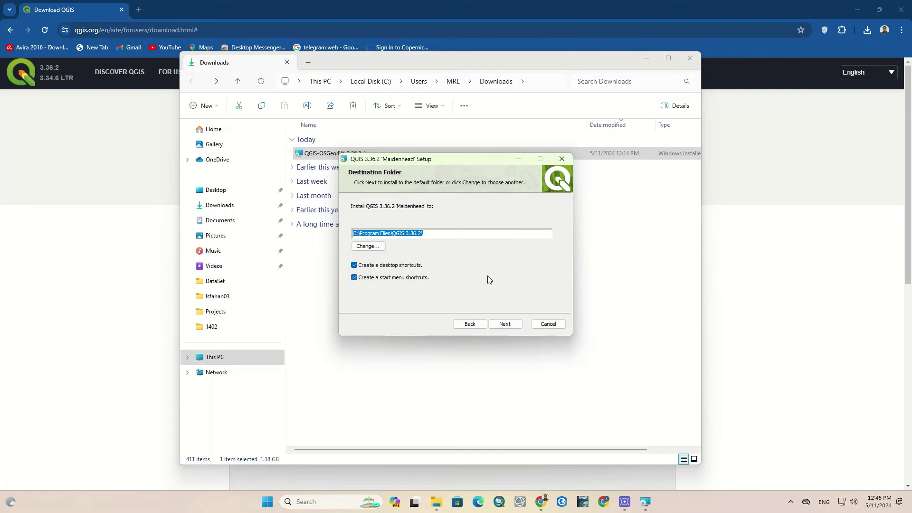
click(369, 246)
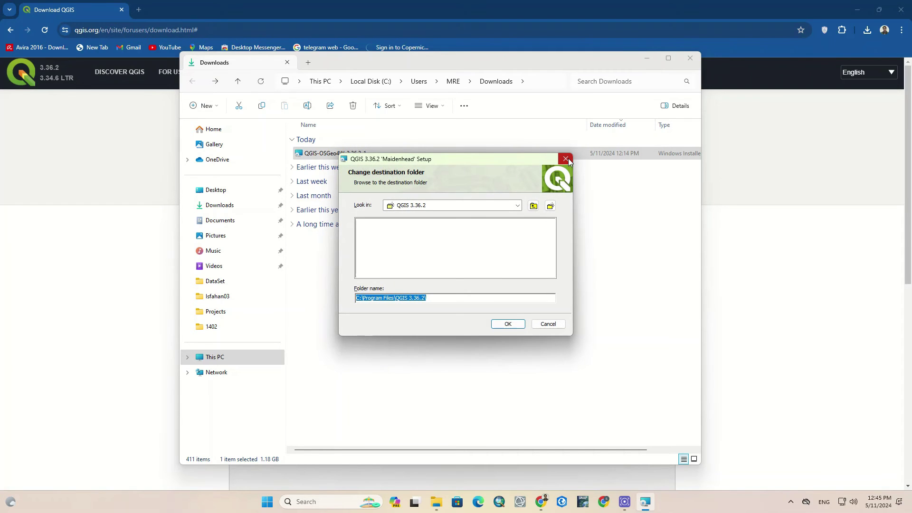
click(547, 324)
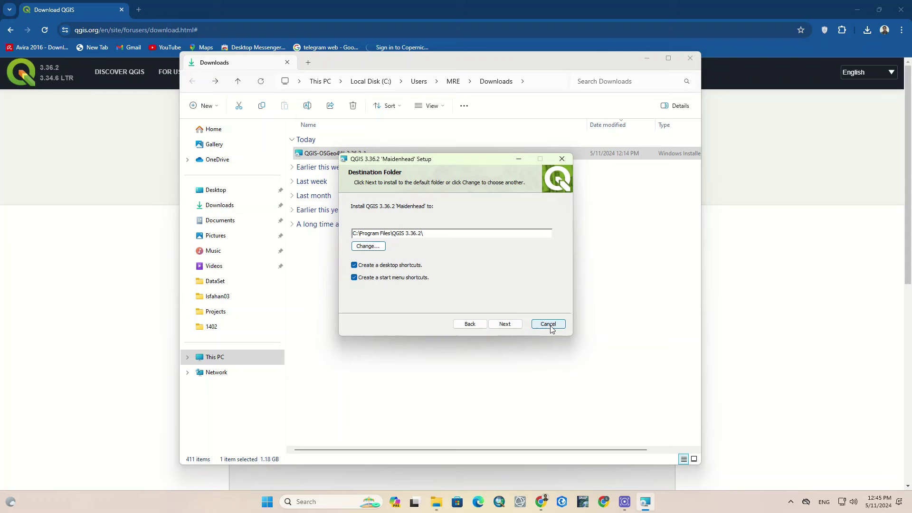
click(506, 324)
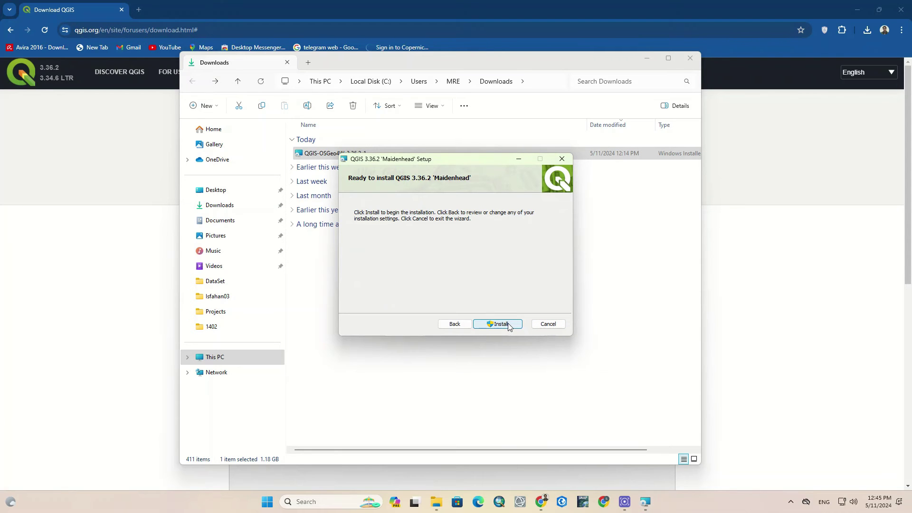
click(509, 327)
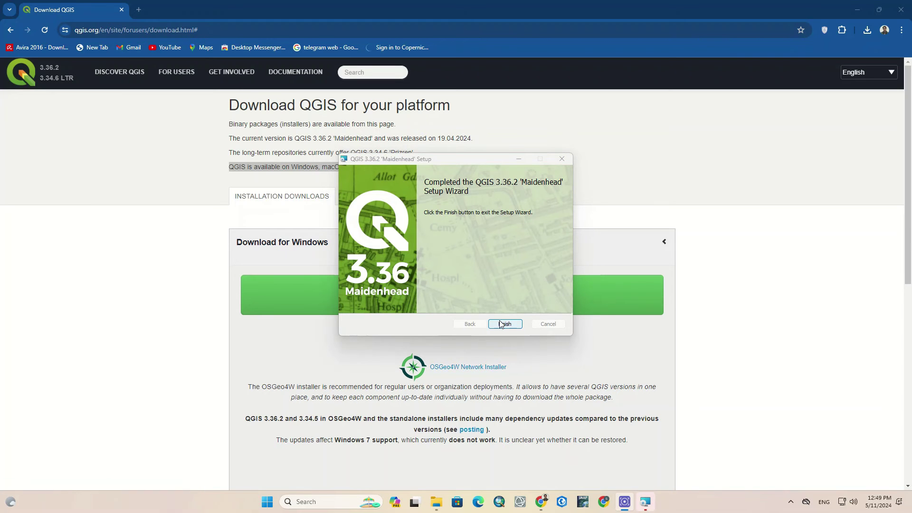
Finish the installer and launch QGIS Desktop 3.36.2 by searching 'qgis' in Windows.
click(505, 324)
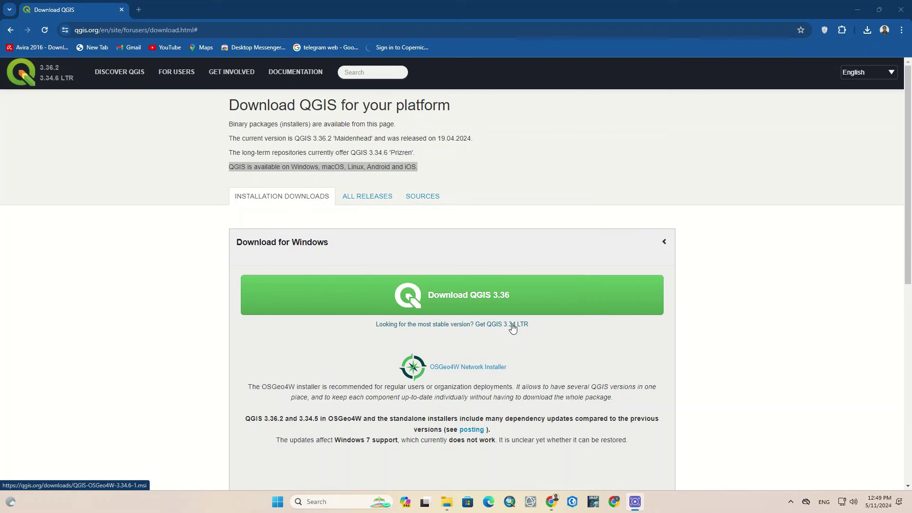
click(325, 503)
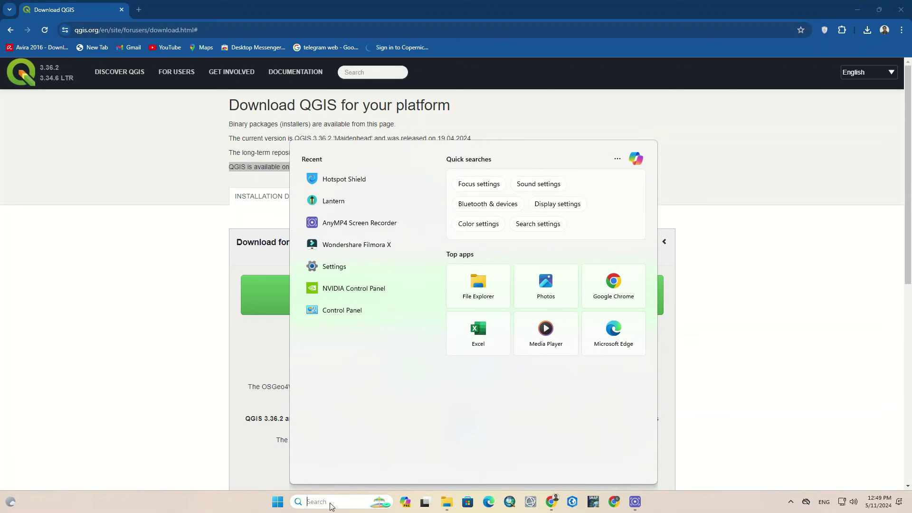
text(qgis)
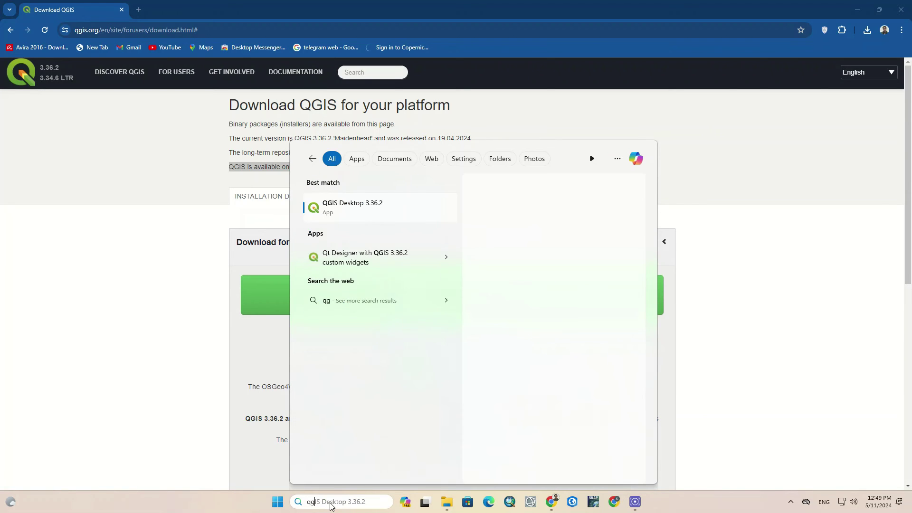
click(392, 202)
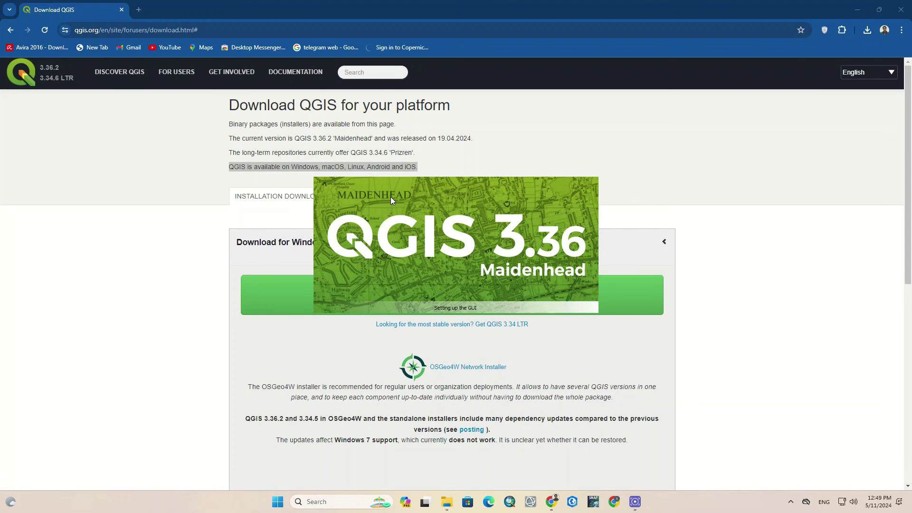
scroll(648, 202, down, 6)
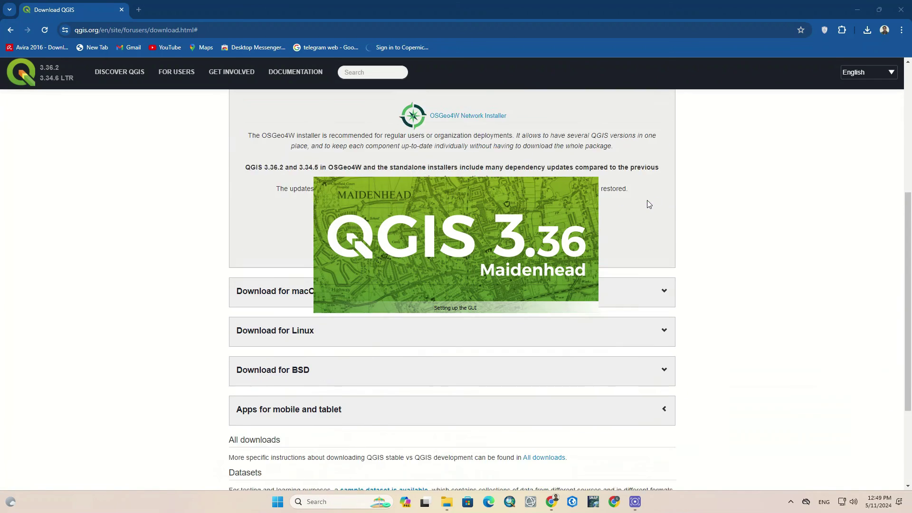
scroll(648, 204, up, 4)
scroll(648, 203, up, 2)
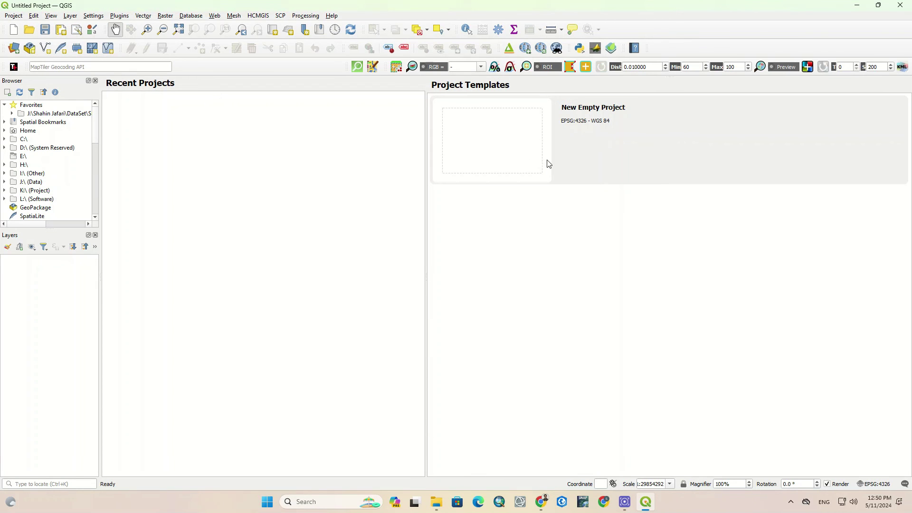
Create a New Empty Project and run Help > Check QGIS Version to confirm 3.36.2.
click(496, 134)
double_click(498, 134)
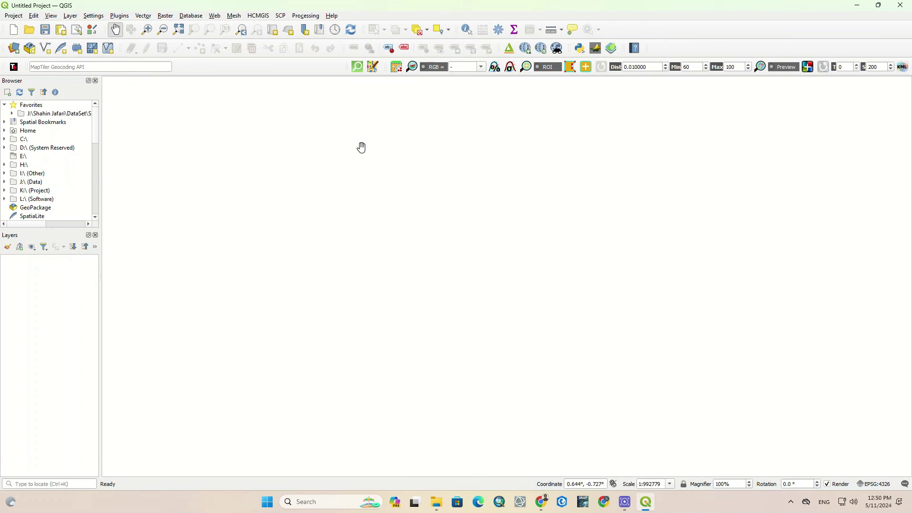
click(338, 16)
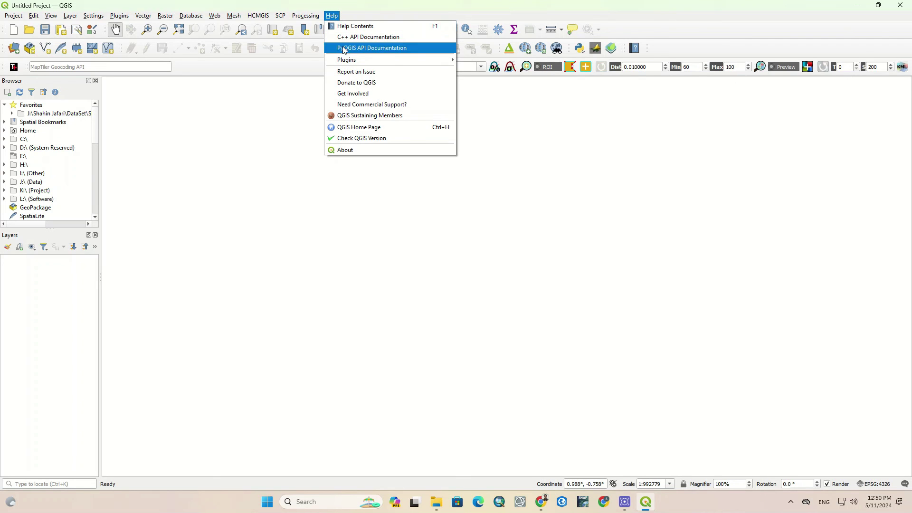
click(376, 139)
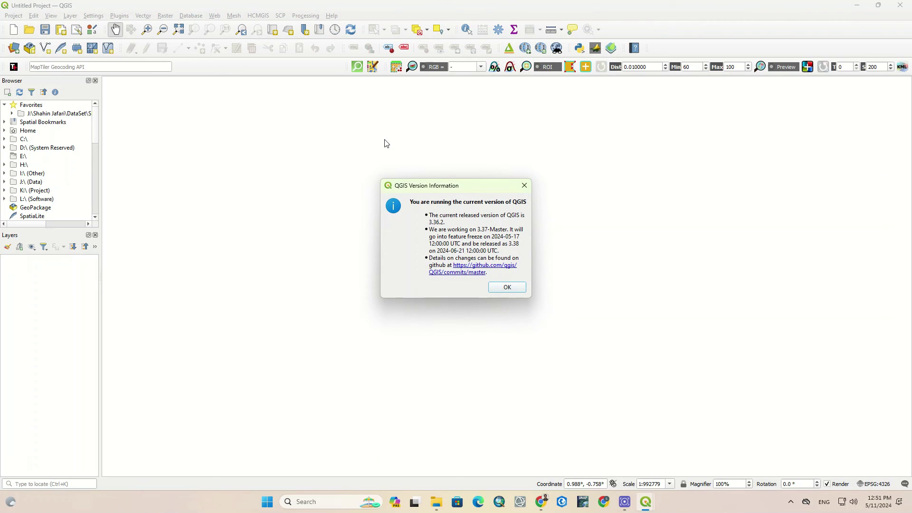